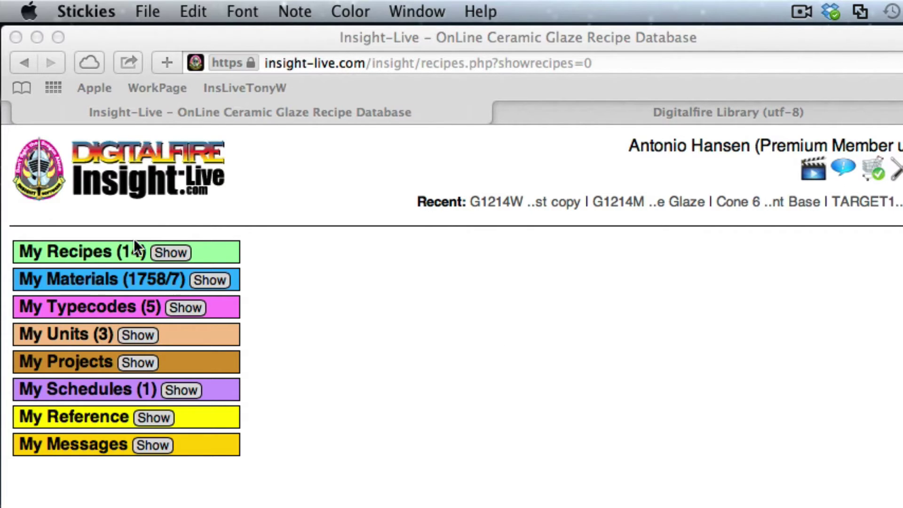
Step: Create a new untitled recipe from the My Recipes list
left_click(184, 250)
left_click(183, 251)
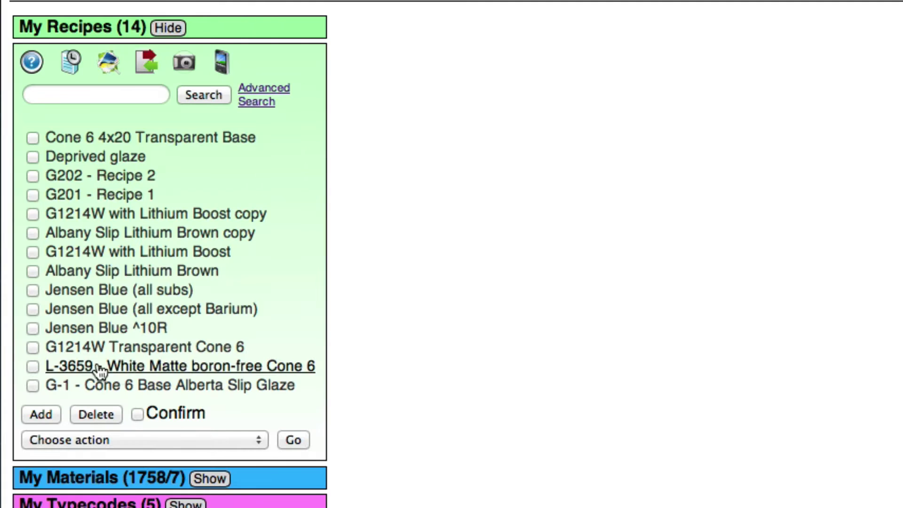
left_click(41, 414)
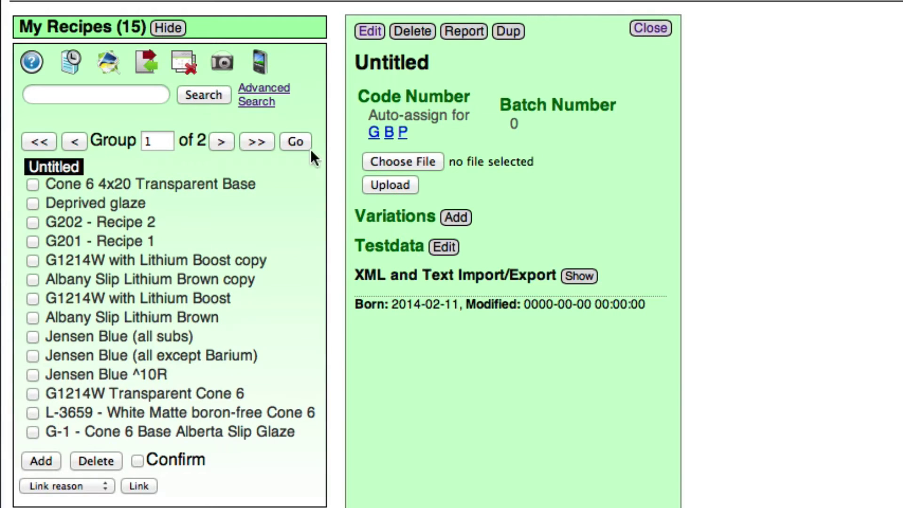
Step: Replace the recipe's XML with the pasted Cone 10 Cutlery Marking Glaze text and confirm it
left_click(580, 275)
scroll(580, 274, "down", 5)
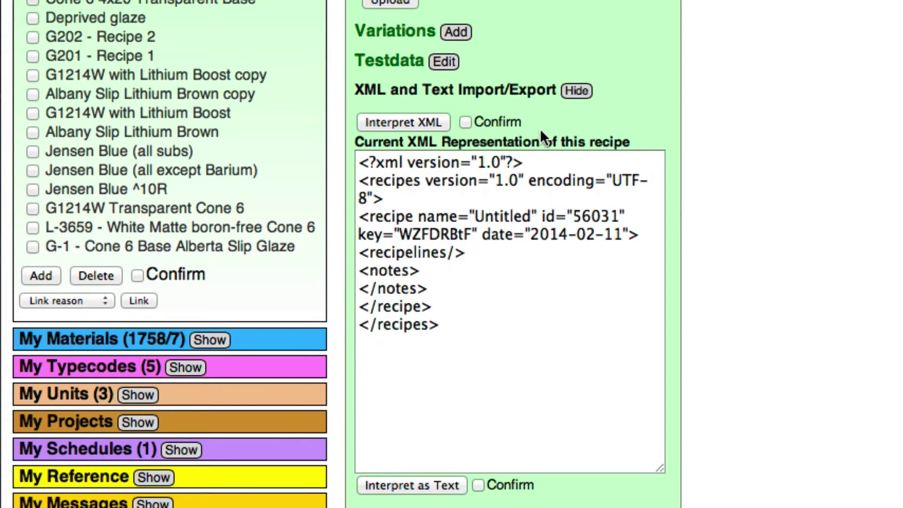
left_click_drag(468, 332, 278, 137)
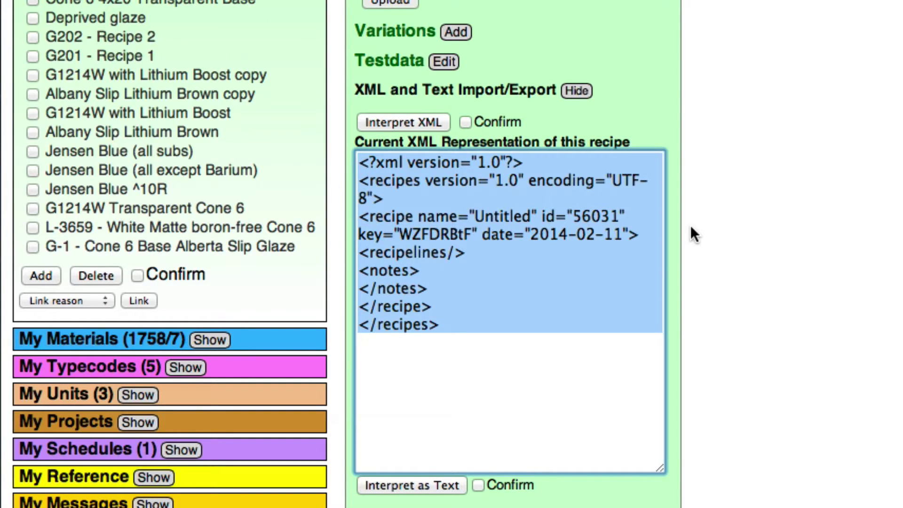
type("Cone 10 Cutlery Marking Glaze Gersley Borate  11.364 Dolomite        6.182 Whiting         8.182 Custer Feldspar  26.636 Kaolin (EPK)    6.182 Talc            12.273 Silica          21.909 Superpax        7.273")
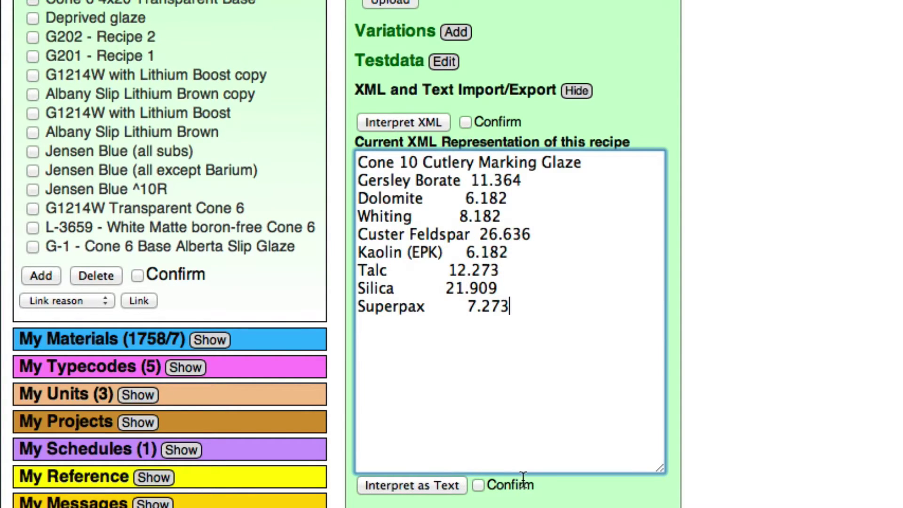
scroll(480, 466, "down", 1)
left_click(476, 463)
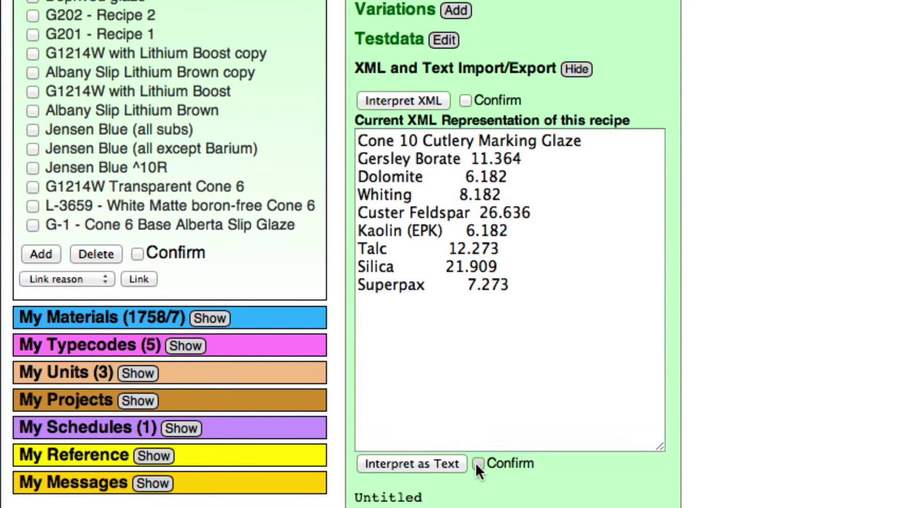
Step: Interpret the pasted text as the Cone 10 Cutlery Marking Glaze recipe with eight materials
left_click(411, 463)
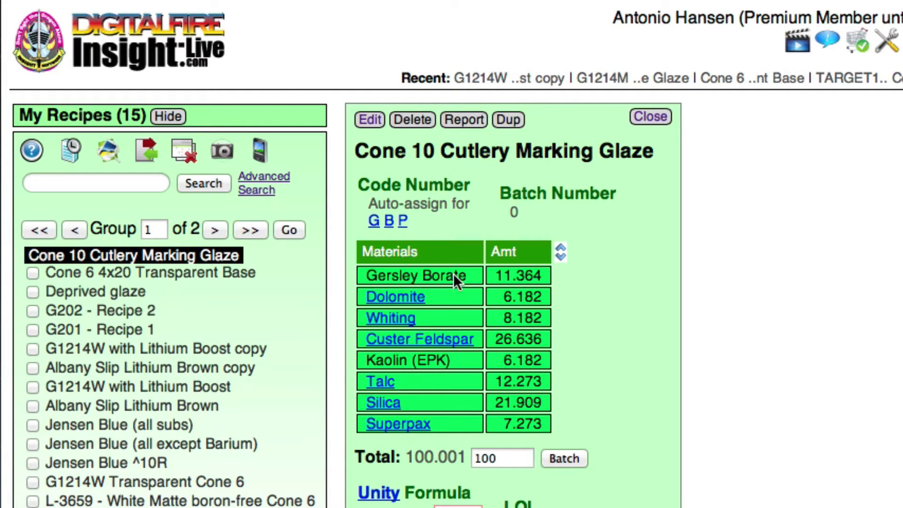
Step: Open the EP Kaolin record from the 'E' index of reference materials
left_click(170, 116)
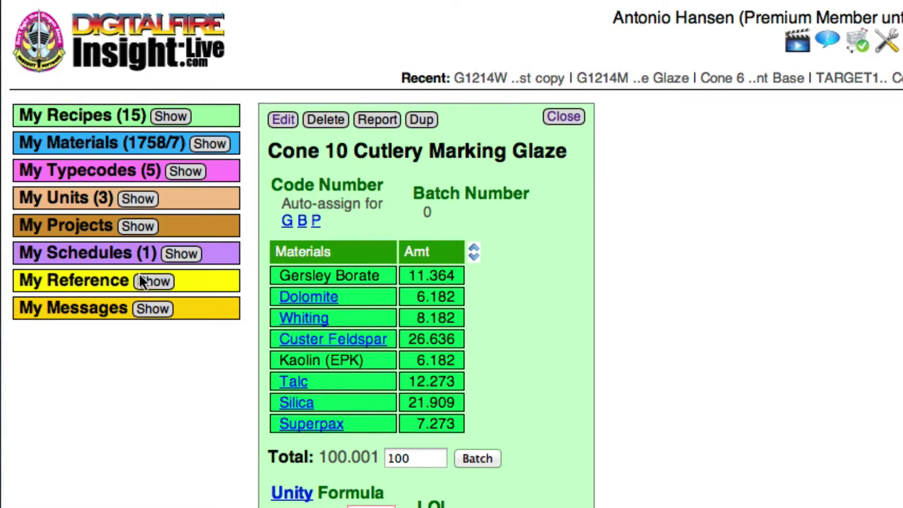
left_click(210, 144)
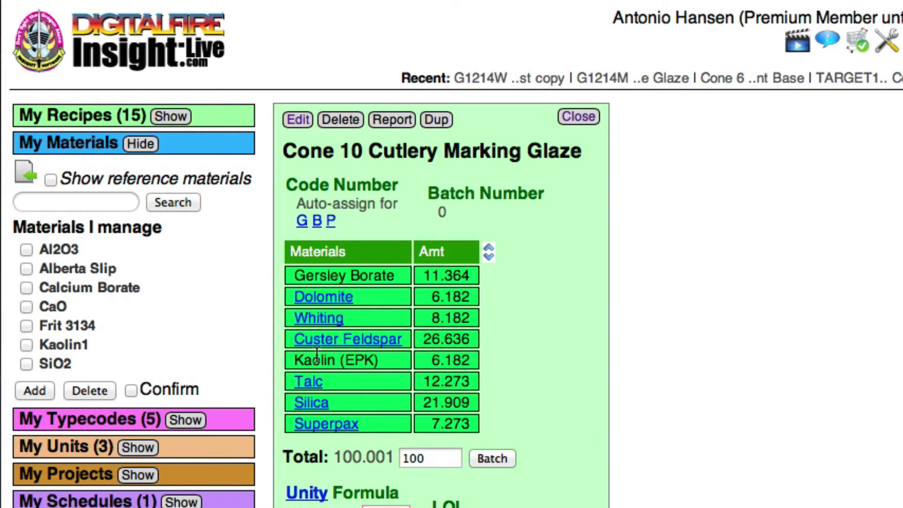
left_click(50, 180)
left_click(178, 203)
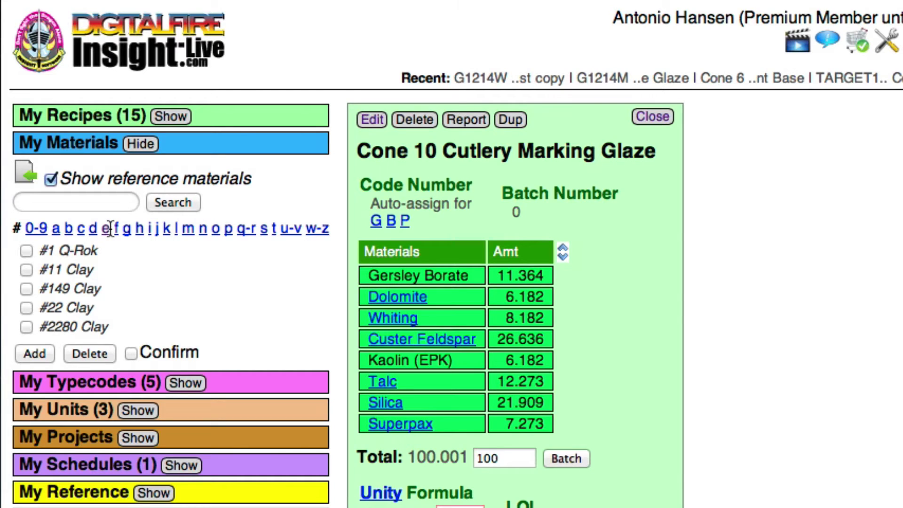
left_click(104, 229)
scroll(157, 292, "down", 3)
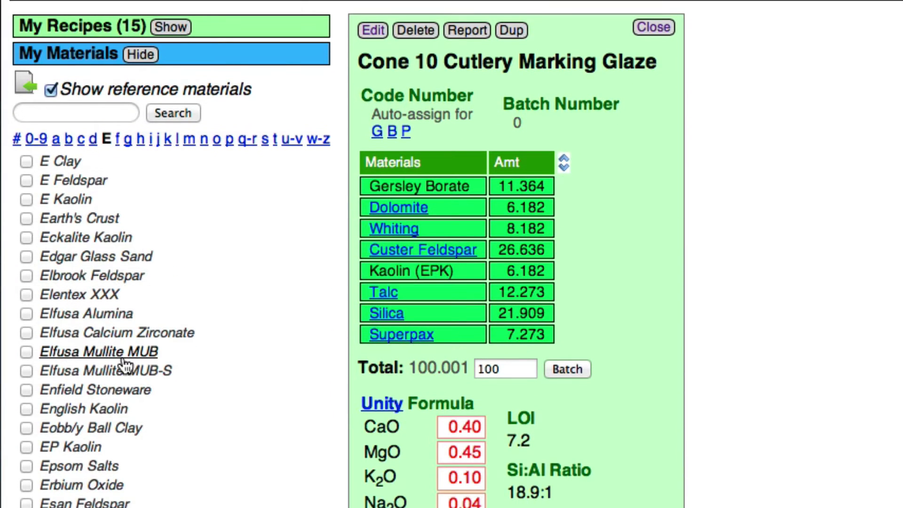
left_click(71, 448)
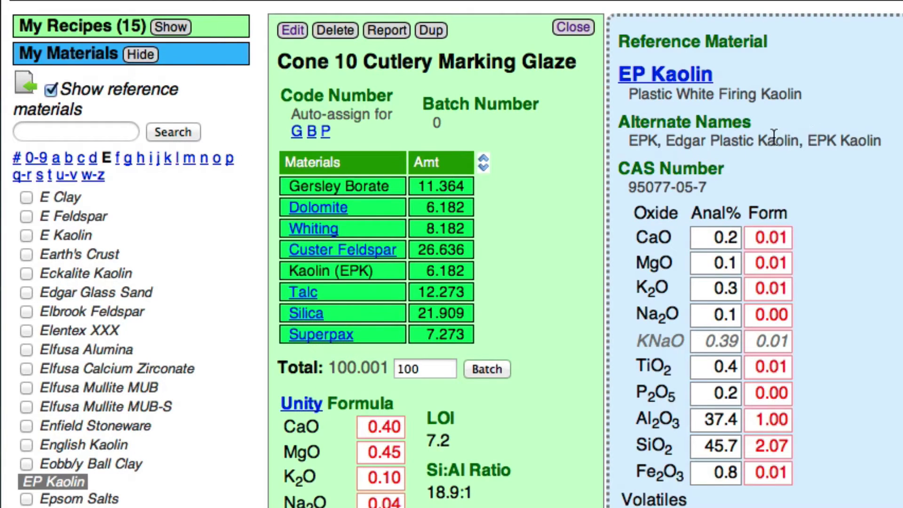
Step: Fix the Gerstley Borate spelling and rename Kaolin (EPK) to EP Kaolin
left_click(292, 31)
scroll(436, 274, "down", 5)
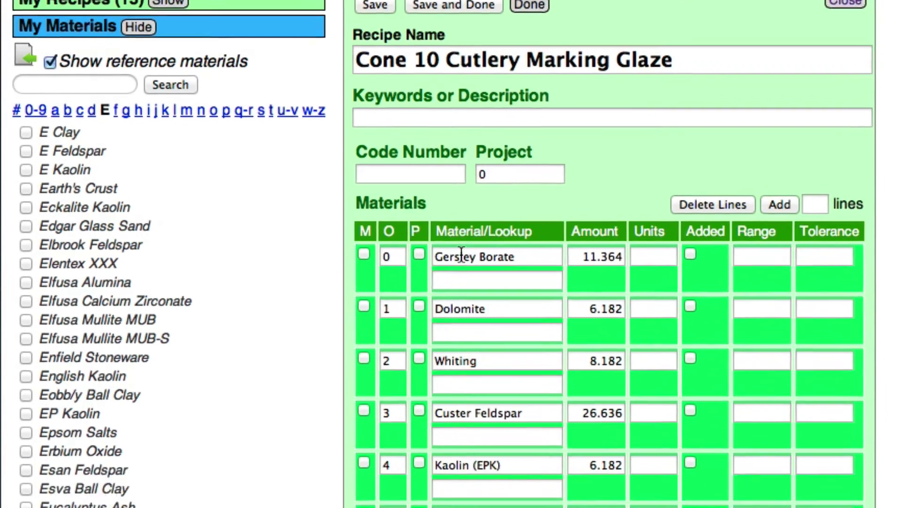
left_click(434, 117)
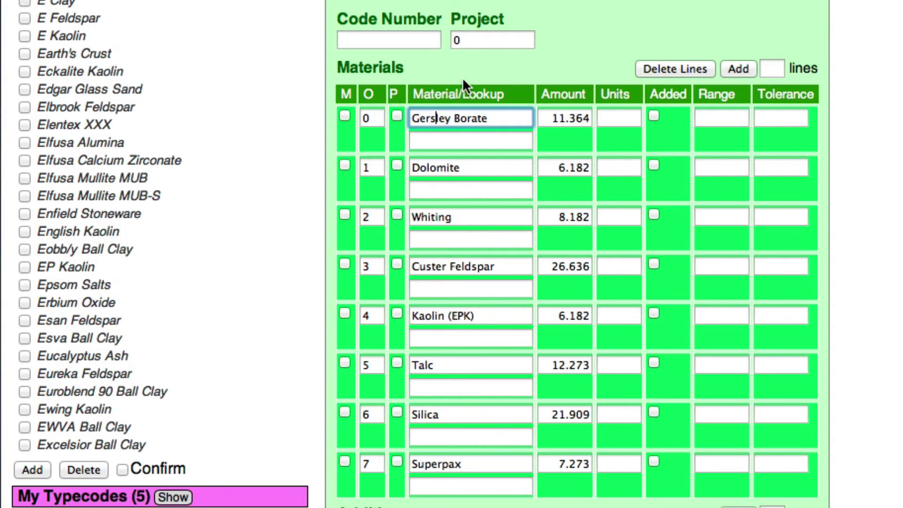
left_click_drag(476, 315, 351, 313)
type("EPK")
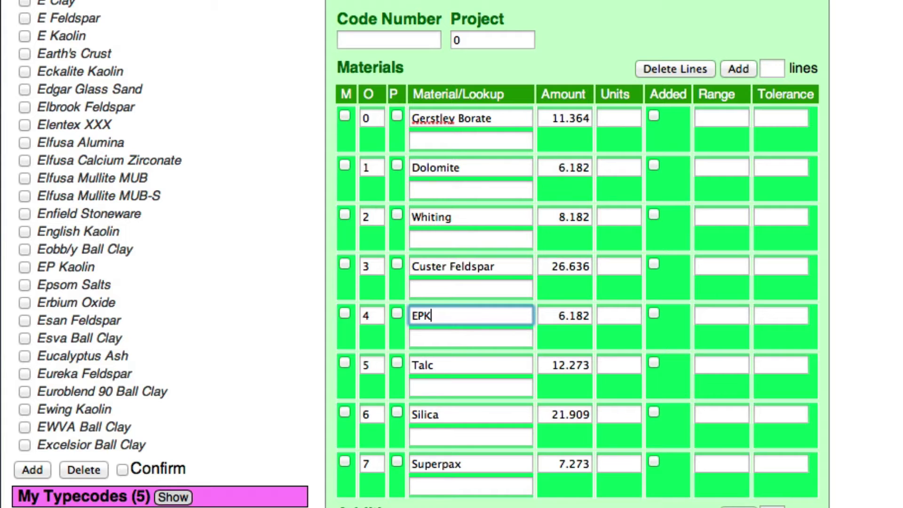
key("BackSpace")
type("Kaolin")
Step: Save the corrected recipe and return to the recipe list
scroll(454, 456, "up", 4)
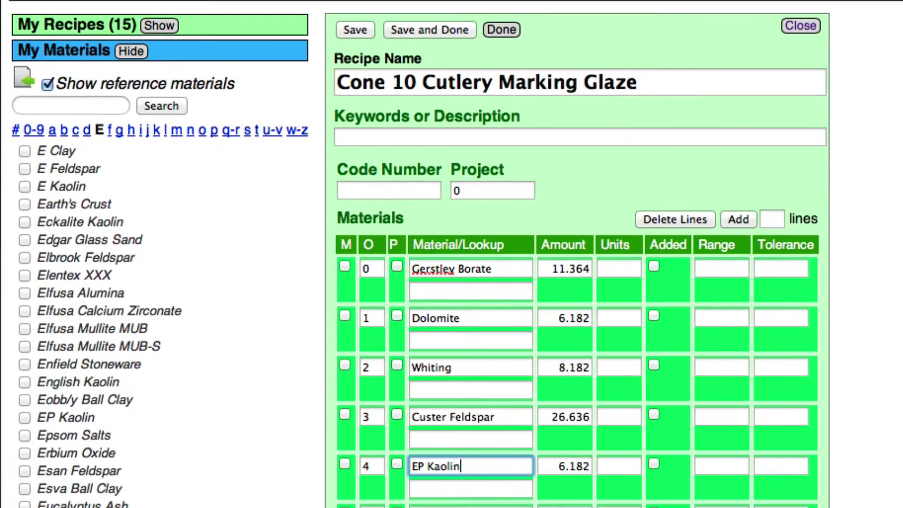
left_click(425, 28)
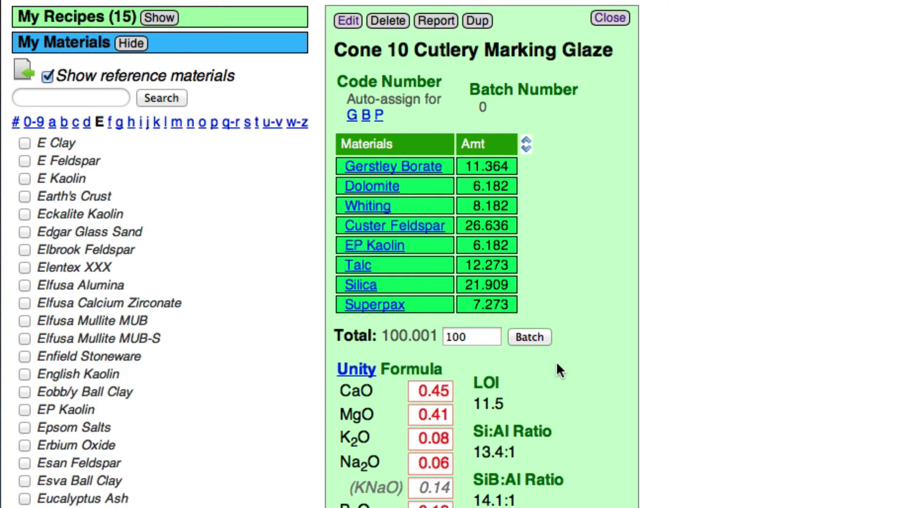
scroll(546, 376, "up", 1)
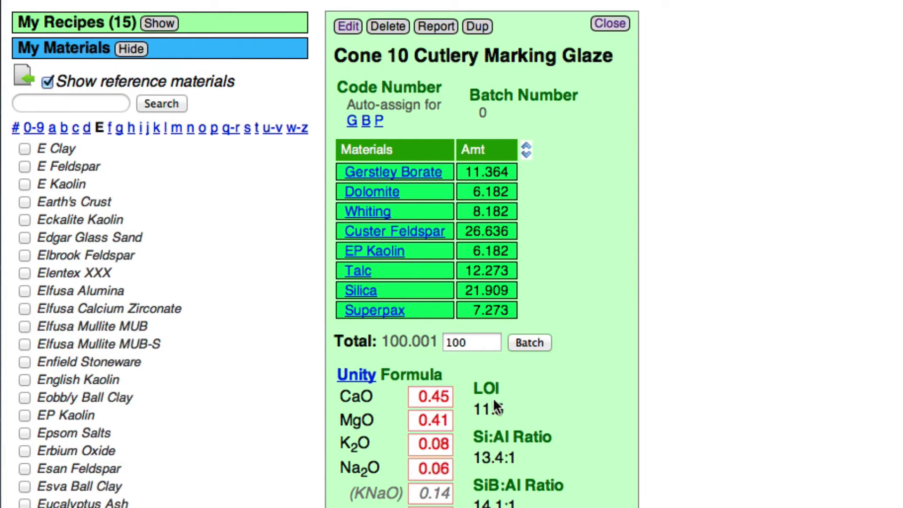
scroll(430, 470, "down", 5)
Step: Use Advanced Search in My Recipes to list the Limits batch -3 recipes
left_click(130, 49)
left_click(159, 24)
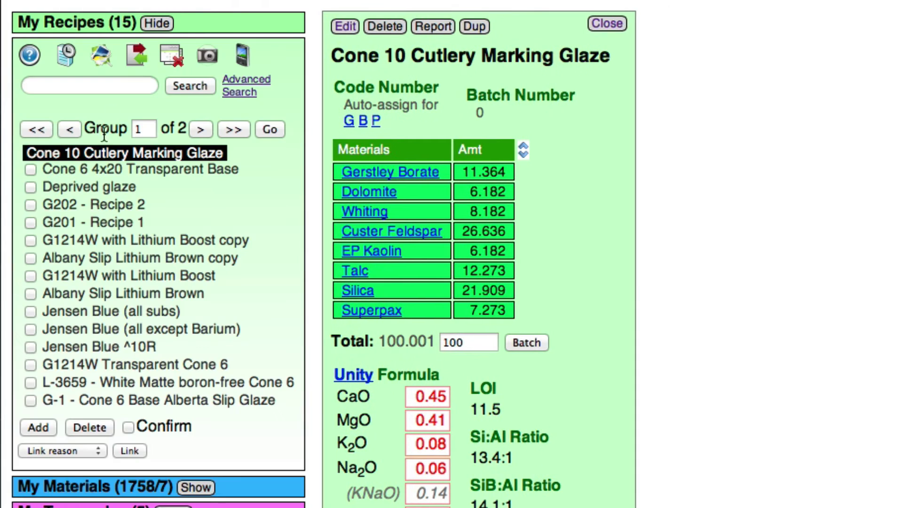
left_click(254, 89)
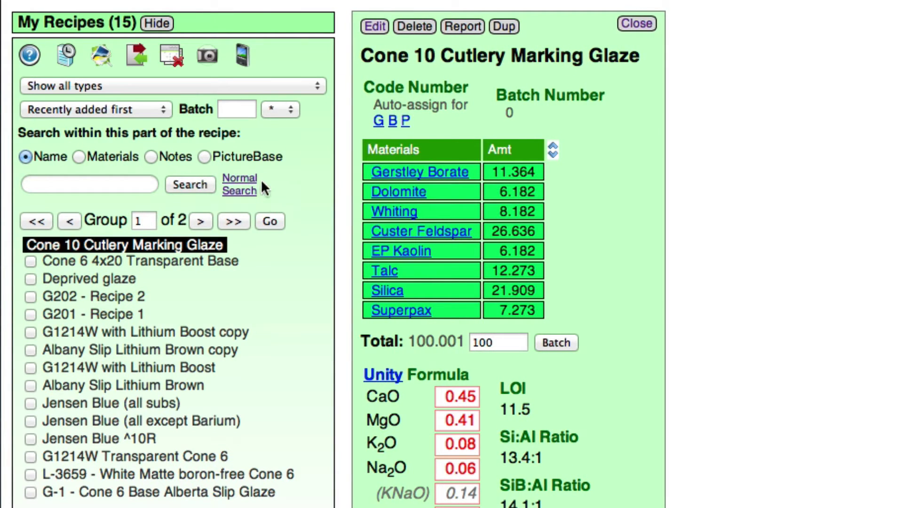
left_click(278, 109)
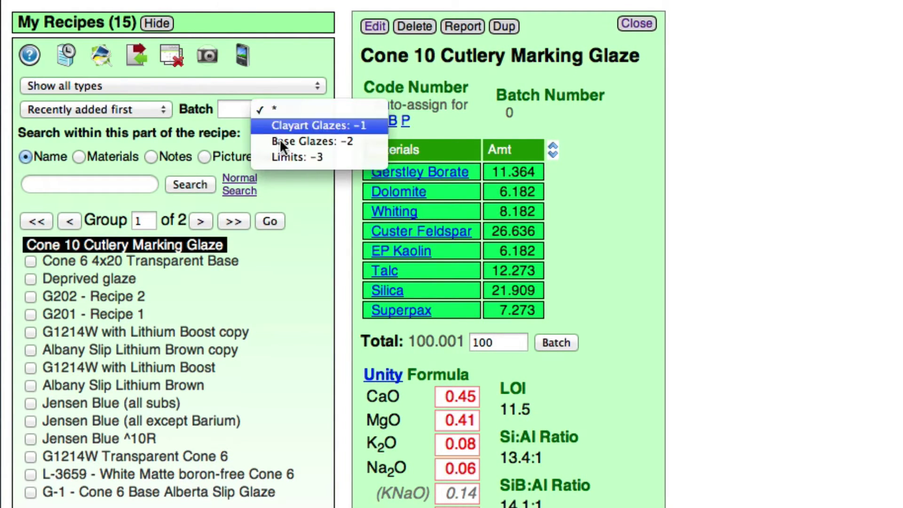
left_click(282, 158)
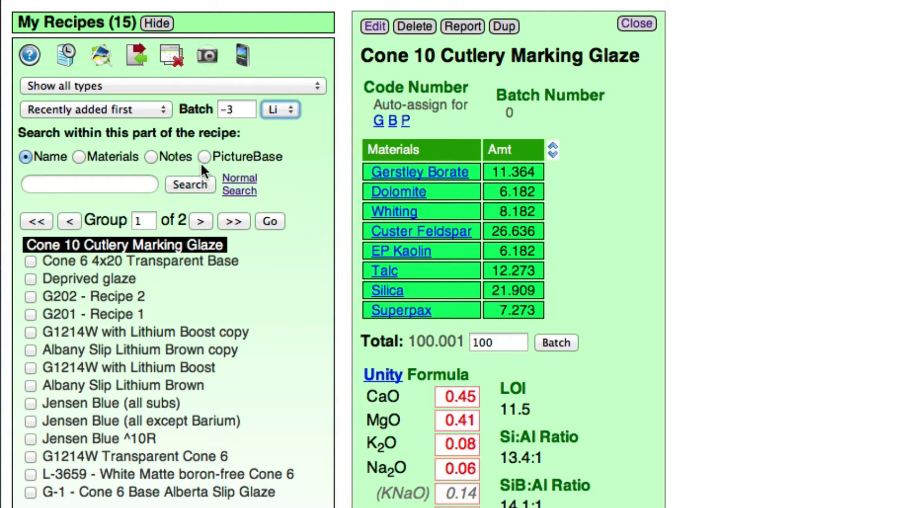
left_click(190, 184)
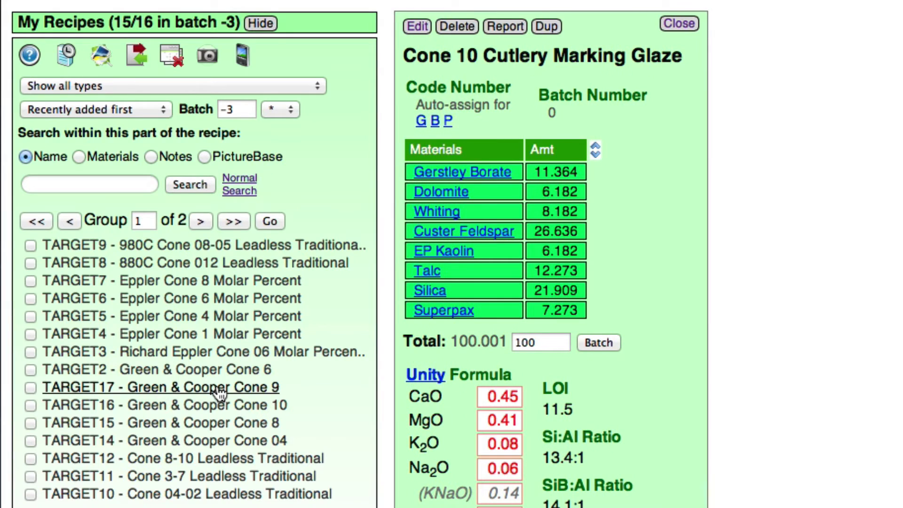
Step: Preview the TARGET16 Green & Cooper Cone 10 limits beside the glaze
mouse_move(207, 405)
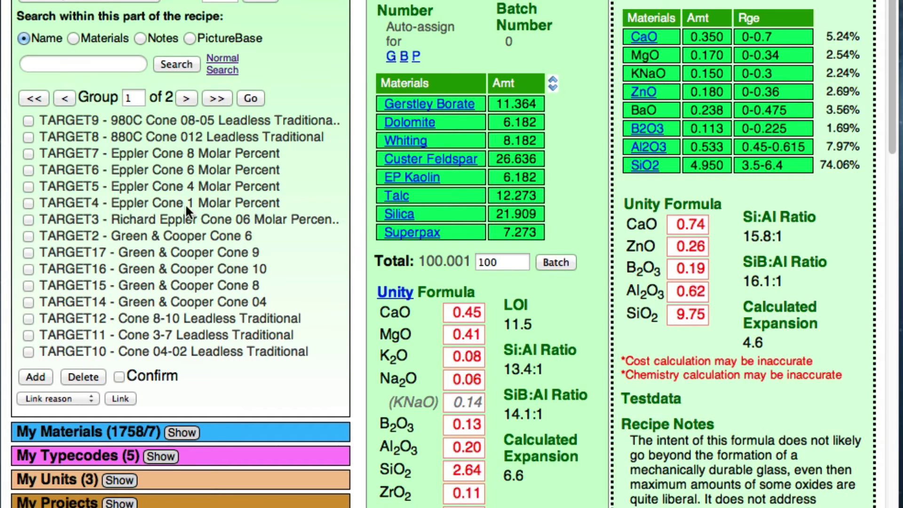
scroll(254, 76, "up", 3)
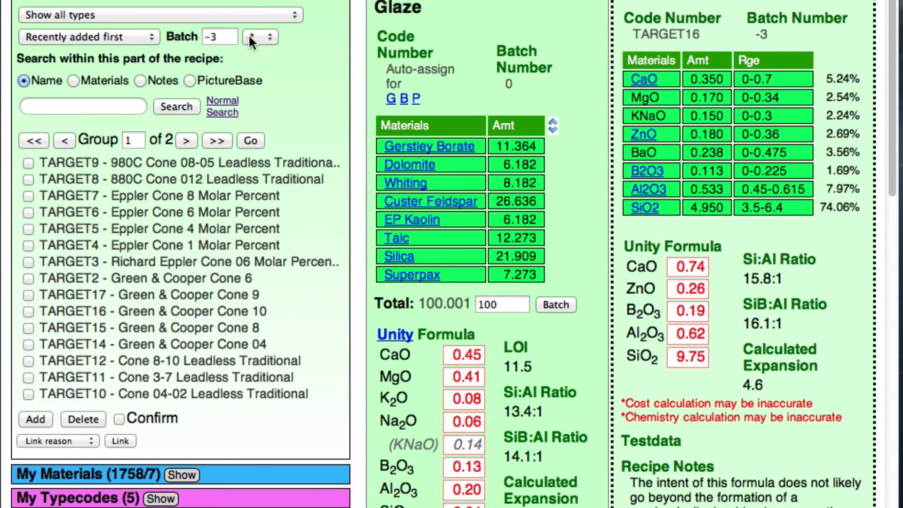
Step: Search the Base Glazes batch -2 and preview G1214W Transparent Cone 6 beside the glaze
left_click(251, 37)
left_click(281, 64)
left_click(176, 103)
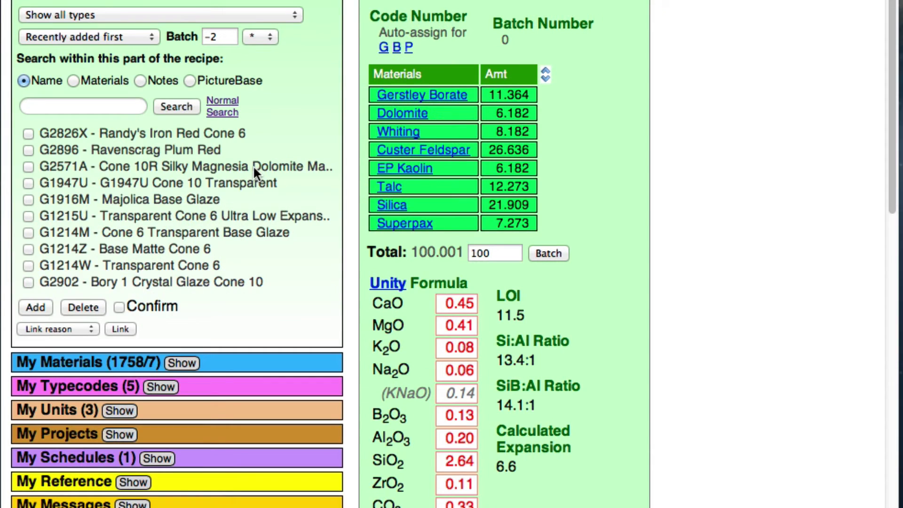
left_click(79, 268)
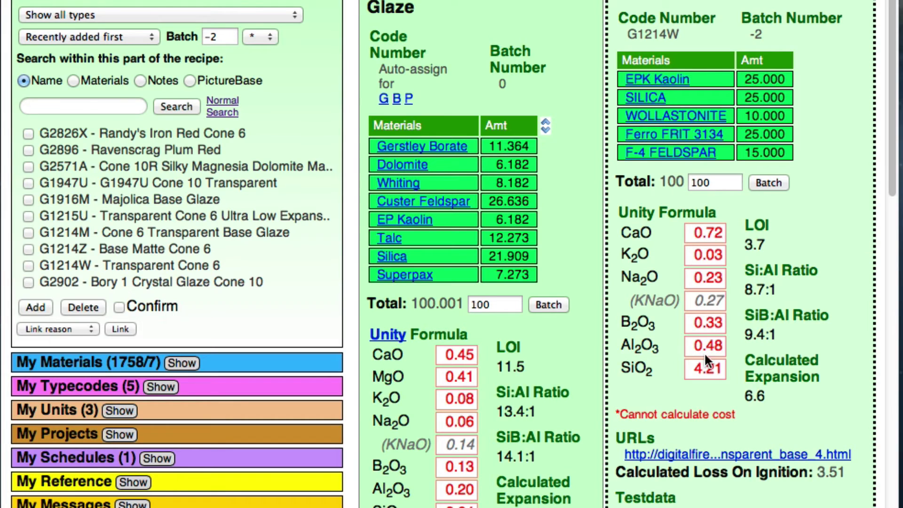
scroll(706, 348, "down", 3)
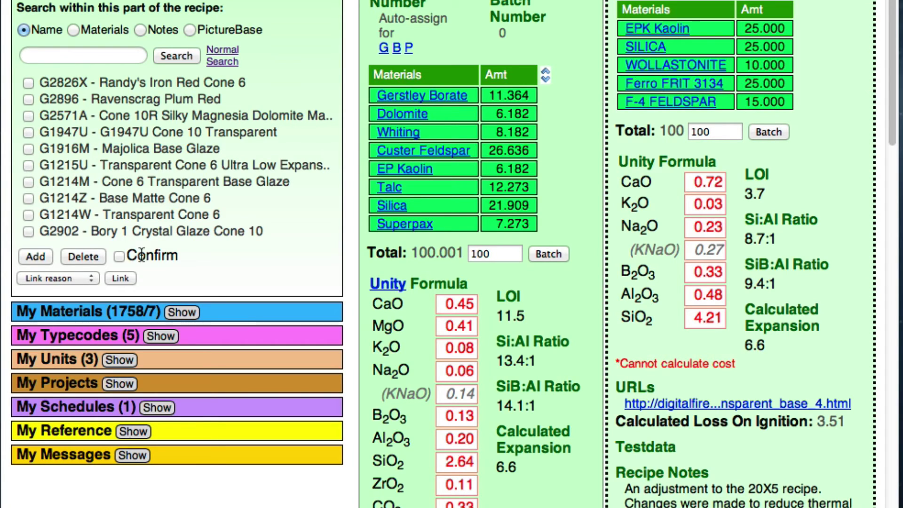
Step: Preview G1214Z Base Matte Cone 6 beside the glaze
left_click(81, 197)
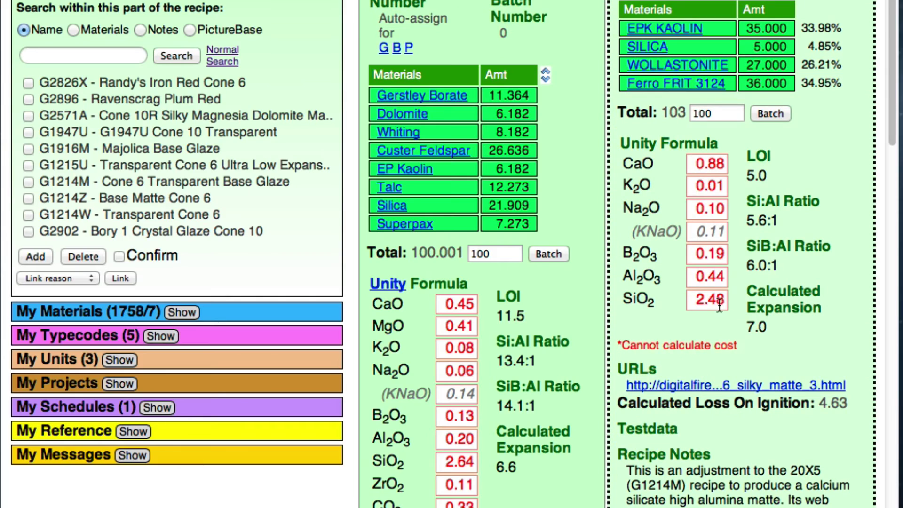